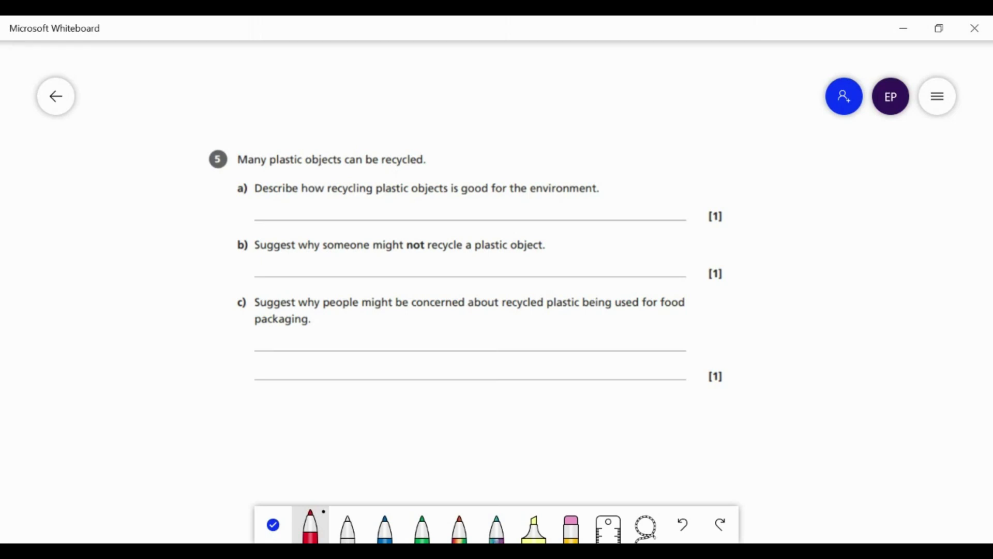
Step: Underline 'plastic' and 'recycled' in the stem, and 'recycling' and 'good' in part a), in red
{"action": "left_click_drag", "start_coordinate": [280, 168], "coordinate": [307, 174]}
{"action": "left_click_drag", "start_coordinate": [396, 169], "coordinate": [415, 166]}
{"action": "left_click_drag", "start_coordinate": [331, 201], "coordinate": [368, 204]}
{"action": "left_click_drag", "start_coordinate": [488, 197], "coordinate": [472, 197]}
Step: Handwrite 'Less landfill' as part a)'s answer and circle 'not' in part b)
{"action": "left_click_drag", "start_coordinate": [265, 190], "coordinate": [281, 219]}
{"action": "mouse_move", "coordinate": [281, 203]}
{"action": "left_mouse_down"}
{"action": "mouse_move", "coordinate": [286, 212]}
{"action": "mouse_move", "coordinate": [295, 203]}
{"action": "mouse_move", "coordinate": [292, 221]}
{"action": "mouse_move", "coordinate": [310, 219]}
{"action": "left_mouse_up"}
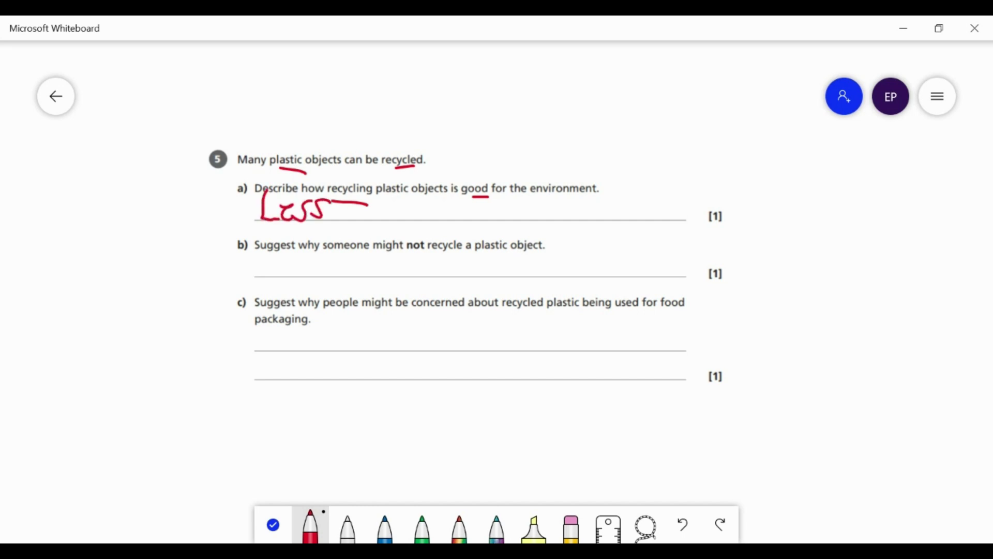
{"action": "left_click_drag", "start_coordinate": [356, 185], "coordinate": [352, 228]}
{"action": "mouse_move", "coordinate": [376, 205]}
{"action": "left_mouse_down"}
{"action": "mouse_move", "coordinate": [366, 207]}
{"action": "mouse_move", "coordinate": [374, 217]}
{"action": "mouse_move", "coordinate": [392, 220]}
{"action": "mouse_move", "coordinate": [410, 187]}
{"action": "mouse_move", "coordinate": [412, 216]}
{"action": "left_mouse_up"}
{"action": "left_click_drag", "start_coordinate": [441, 199], "coordinate": [430, 236]}
{"action": "mouse_move", "coordinate": [420, 212]}
{"action": "left_mouse_down"}
{"action": "mouse_move", "coordinate": [444, 209]}
{"action": "mouse_move", "coordinate": [450, 218]}
{"action": "left_mouse_up"}
{"action": "left_click_drag", "start_coordinate": [467, 182], "coordinate": [462, 221]}
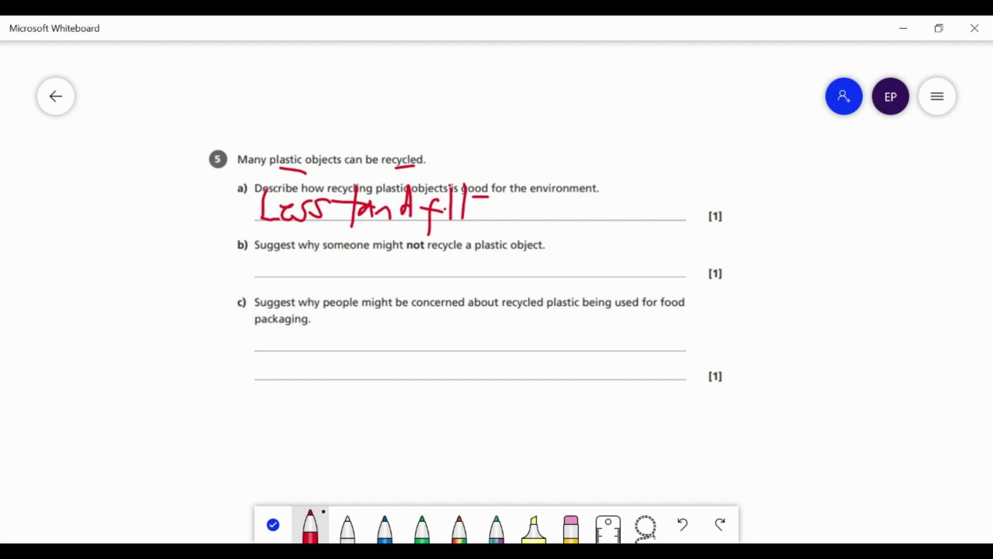
{"action": "mouse_move", "coordinate": [428, 229]}
{"action": "left_mouse_down"}
{"action": "mouse_move", "coordinate": [442, 251]}
{"action": "mouse_move", "coordinate": [430, 228]}
{"action": "left_mouse_up"}
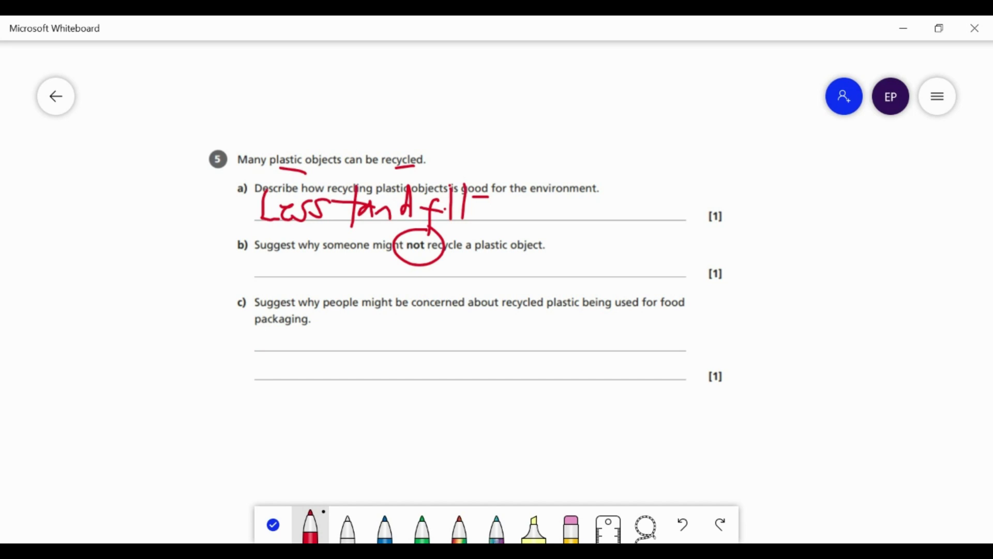
Step: Handwrite 'object made from' on part b)'s answer line in red
{"action": "mouse_move", "coordinate": [273, 262]}
{"action": "left_mouse_down"}
{"action": "mouse_move", "coordinate": [265, 267]}
{"action": "mouse_move", "coordinate": [285, 273]}
{"action": "mouse_move", "coordinate": [296, 296]}
{"action": "mouse_move", "coordinate": [284, 281]}
{"action": "mouse_move", "coordinate": [327, 277]}
{"action": "left_mouse_up"}
{"action": "mouse_move", "coordinate": [340, 247]}
{"action": "left_mouse_down"}
{"action": "mouse_move", "coordinate": [337, 278]}
{"action": "mouse_move", "coordinate": [349, 261]}
{"action": "mouse_move", "coordinate": [389, 261]}
{"action": "mouse_move", "coordinate": [392, 277]}
{"action": "left_mouse_up"}
{"action": "mouse_move", "coordinate": [409, 263]}
{"action": "left_mouse_down"}
{"action": "mouse_move", "coordinate": [397, 268]}
{"action": "mouse_move", "coordinate": [410, 275]}
{"action": "left_mouse_up"}
{"action": "left_click_drag", "start_coordinate": [428, 243], "coordinate": [420, 275]}
{"action": "mouse_move", "coordinate": [433, 265]}
{"action": "left_mouse_down"}
{"action": "mouse_move", "coordinate": [442, 276]}
{"action": "mouse_move", "coordinate": [443, 261]}
{"action": "mouse_move", "coordinate": [459, 285]}
{"action": "mouse_move", "coordinate": [493, 257]}
{"action": "left_mouse_up"}
{"action": "left_click", "coordinate": [489, 267]}
{"action": "mouse_move", "coordinate": [502, 260]}
{"action": "left_mouse_down"}
{"action": "mouse_move", "coordinate": [497, 267]}
{"action": "mouse_move", "coordinate": [504, 259]}
{"action": "left_mouse_up"}
{"action": "mouse_move", "coordinate": [512, 270]}
{"action": "left_mouse_down"}
{"action": "mouse_move", "coordinate": [519, 261]}
{"action": "mouse_move", "coordinate": [530, 270]}
{"action": "left_mouse_up"}
{"action": "mouse_move", "coordinate": [568, 259]}
{"action": "left_mouse_down"}
{"action": "mouse_move", "coordinate": [559, 263]}
{"action": "mouse_move", "coordinate": [567, 266]}
{"action": "left_mouse_up"}
{"action": "mouse_move", "coordinate": [570, 230]}
{"action": "left_mouse_down"}
{"action": "mouse_move", "coordinate": [571, 269]}
{"action": "mouse_move", "coordinate": [589, 282]}
{"action": "left_mouse_up"}
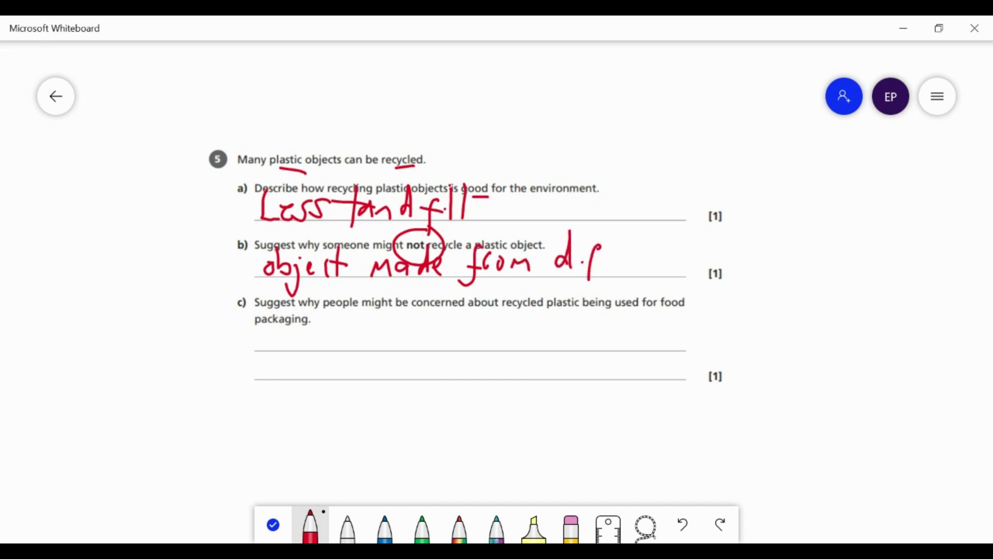
Step: Finish part b)'s answer with 'different plastics'
{"action": "mouse_move", "coordinate": [604, 238]}
{"action": "left_mouse_down"}
{"action": "mouse_move", "coordinate": [600, 288]}
{"action": "mouse_move", "coordinate": [605, 254]}
{"action": "left_mouse_up"}
{"action": "mouse_move", "coordinate": [605, 259]}
{"action": "left_mouse_down"}
{"action": "mouse_move", "coordinate": [619, 255]}
{"action": "mouse_move", "coordinate": [612, 275]}
{"action": "left_mouse_up"}
{"action": "mouse_move", "coordinate": [633, 250]}
{"action": "left_mouse_down"}
{"action": "mouse_move", "coordinate": [619, 275]}
{"action": "mouse_move", "coordinate": [668, 280]}
{"action": "left_mouse_up"}
{"action": "mouse_move", "coordinate": [671, 271]}
{"action": "left_mouse_down"}
{"action": "mouse_move", "coordinate": [673, 247]}
{"action": "mouse_move", "coordinate": [686, 249]}
{"action": "left_mouse_up"}
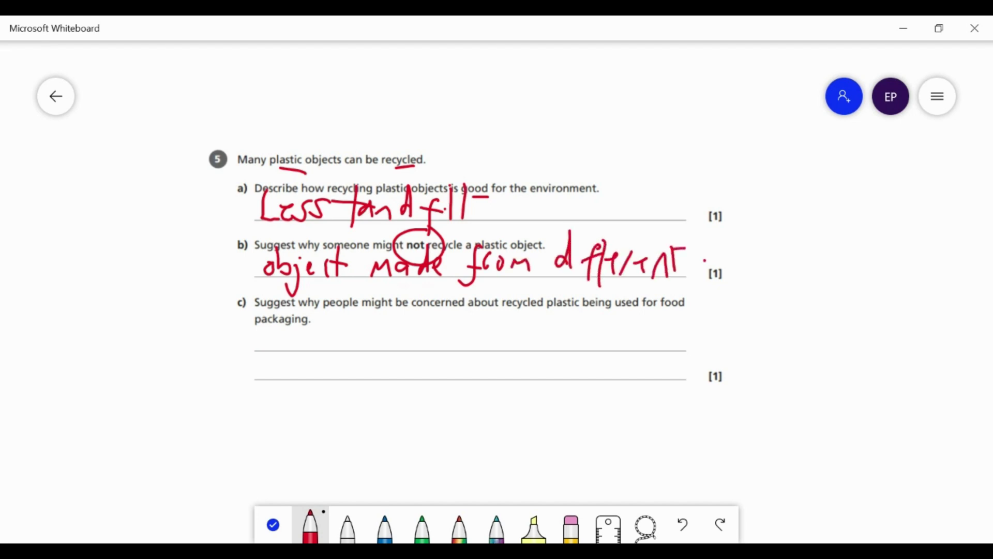
{"action": "mouse_move", "coordinate": [697, 288]}
{"action": "left_mouse_down"}
{"action": "mouse_move", "coordinate": [701, 260]}
{"action": "mouse_move", "coordinate": [718, 270]}
{"action": "left_mouse_up"}
{"action": "mouse_move", "coordinate": [739, 245]}
{"action": "left_mouse_down"}
{"action": "mouse_move", "coordinate": [737, 268]}
{"action": "mouse_move", "coordinate": [748, 272]}
{"action": "left_mouse_up"}
{"action": "mouse_move", "coordinate": [773, 237]}
{"action": "left_mouse_down"}
{"action": "mouse_move", "coordinate": [767, 269]}
{"action": "mouse_move", "coordinate": [773, 241]}
{"action": "left_mouse_up"}
{"action": "left_click_drag", "start_coordinate": [785, 258], "coordinate": [784, 267]}
{"action": "left_click", "coordinate": [788, 234]}
{"action": "left_click_drag", "start_coordinate": [805, 247], "coordinate": [803, 270]}
{"action": "left_click_drag", "start_coordinate": [826, 239], "coordinate": [814, 270]}
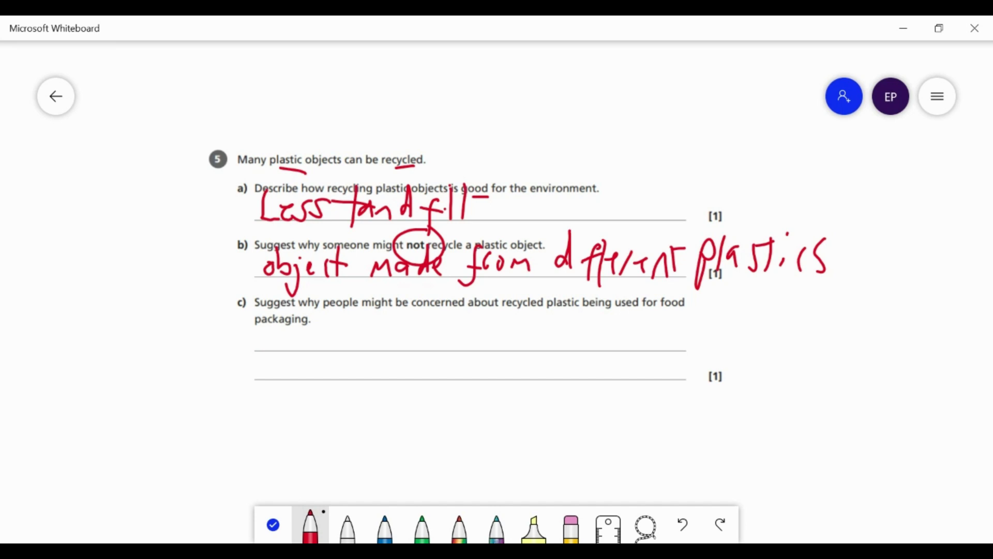
Step: Handwrite 'Contamination –' on part c)'s first answer line in red
{"action": "mouse_move", "coordinate": [288, 346]}
{"action": "left_mouse_down"}
{"action": "mouse_move", "coordinate": [274, 344]}
{"action": "mouse_move", "coordinate": [284, 383]}
{"action": "mouse_move", "coordinate": [302, 364]}
{"action": "left_mouse_up"}
{"action": "mouse_move", "coordinate": [312, 379]}
{"action": "left_mouse_down"}
{"action": "mouse_move", "coordinate": [313, 366]}
{"action": "mouse_move", "coordinate": [326, 382]}
{"action": "left_mouse_up"}
{"action": "left_click_drag", "start_coordinate": [344, 329], "coordinate": [342, 378]}
{"action": "mouse_move", "coordinate": [324, 356]}
{"action": "left_mouse_down"}
{"action": "mouse_move", "coordinate": [359, 344]}
{"action": "mouse_move", "coordinate": [373, 375]}
{"action": "mouse_move", "coordinate": [444, 377]}
{"action": "left_mouse_up"}
{"action": "mouse_move", "coordinate": [467, 357]}
{"action": "left_mouse_down"}
{"action": "mouse_move", "coordinate": [455, 374]}
{"action": "mouse_move", "coordinate": [469, 377]}
{"action": "left_mouse_up"}
{"action": "mouse_move", "coordinate": [479, 330]}
{"action": "left_mouse_down"}
{"action": "mouse_move", "coordinate": [479, 369]}
{"action": "mouse_move", "coordinate": [491, 346]}
{"action": "left_mouse_up"}
{"action": "mouse_move", "coordinate": [490, 362]}
{"action": "left_mouse_down"}
{"action": "mouse_move", "coordinate": [495, 375]}
{"action": "mouse_move", "coordinate": [587, 364]}
{"action": "left_mouse_up"}
{"action": "left_click", "coordinate": [520, 371]}
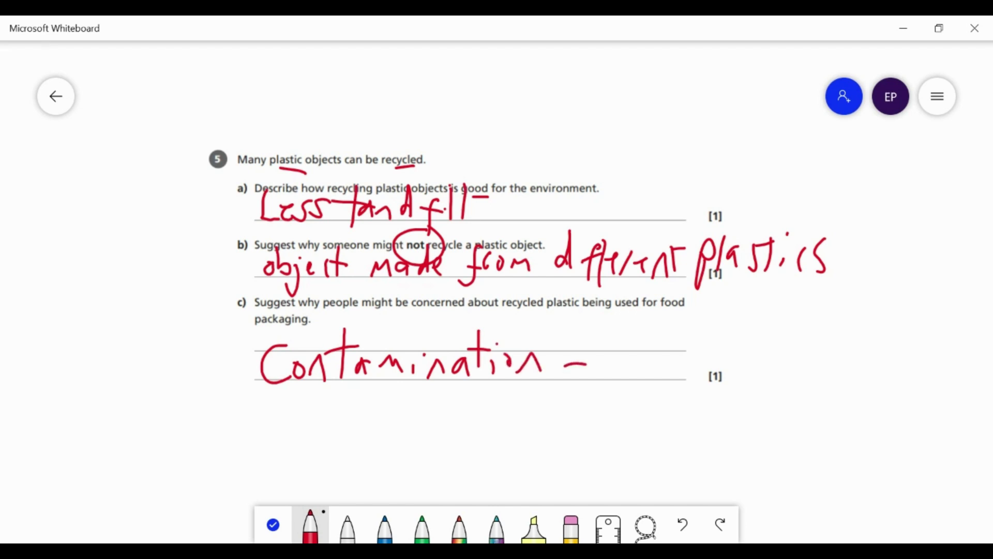
Step: Write 'health,' on the line below Contamination in part c)
{"action": "mouse_move", "coordinate": [282, 402]}
{"action": "left_mouse_down"}
{"action": "mouse_move", "coordinate": [303, 437]}
{"action": "mouse_move", "coordinate": [313, 414]}
{"action": "mouse_move", "coordinate": [325, 431]}
{"action": "left_mouse_up"}
{"action": "left_click_drag", "start_coordinate": [341, 411], "coordinate": [342, 429]}
{"action": "mouse_move", "coordinate": [357, 389]}
{"action": "left_mouse_down"}
{"action": "mouse_move", "coordinate": [357, 427]}
{"action": "mouse_move", "coordinate": [380, 429]}
{"action": "mouse_move", "coordinate": [391, 406]}
{"action": "left_mouse_up"}
{"action": "left_click_drag", "start_coordinate": [392, 393], "coordinate": [413, 427]}
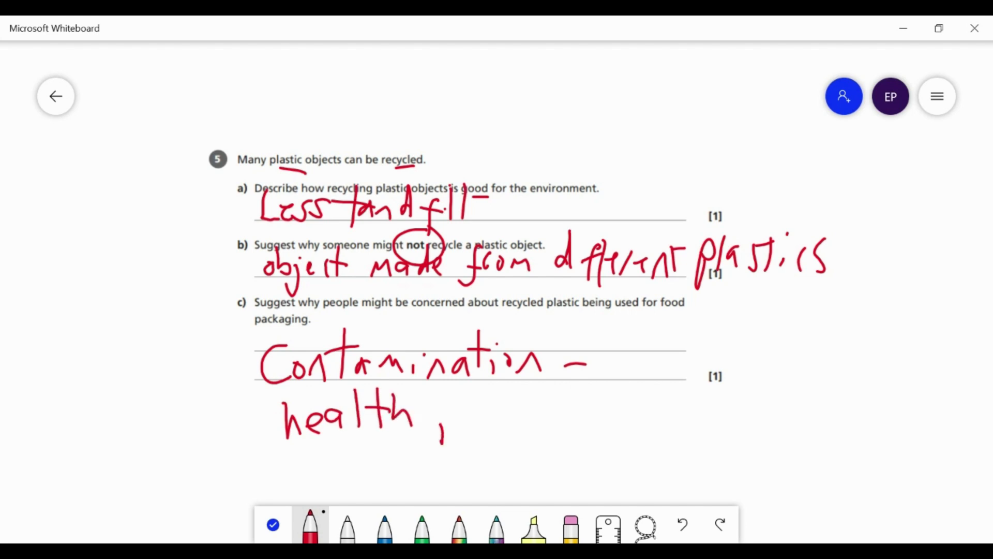